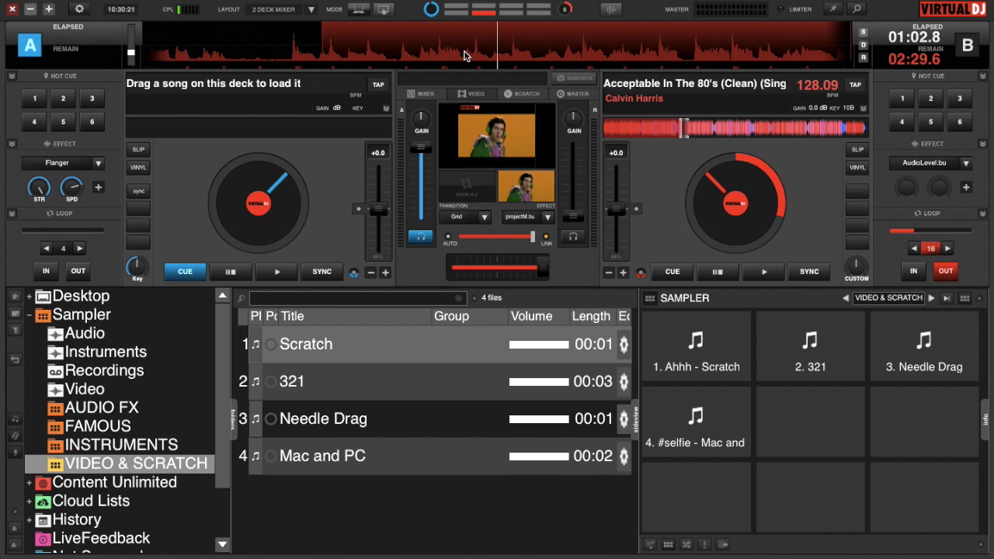
Step: Show deck B's music video in its own large Video output window
{"action": "left_click", "coordinate": [481, 130]}
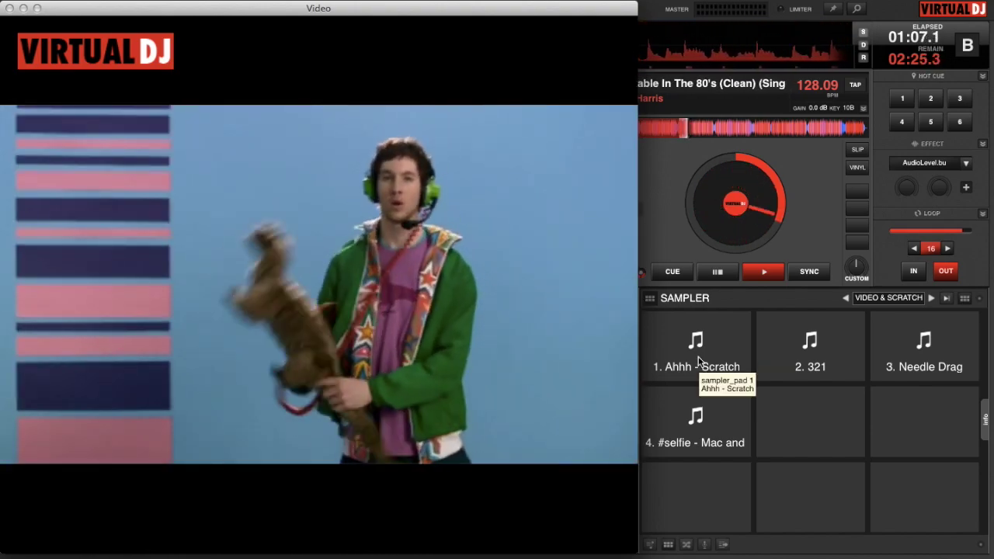
{"action": "left_click", "coordinate": [697, 361]}
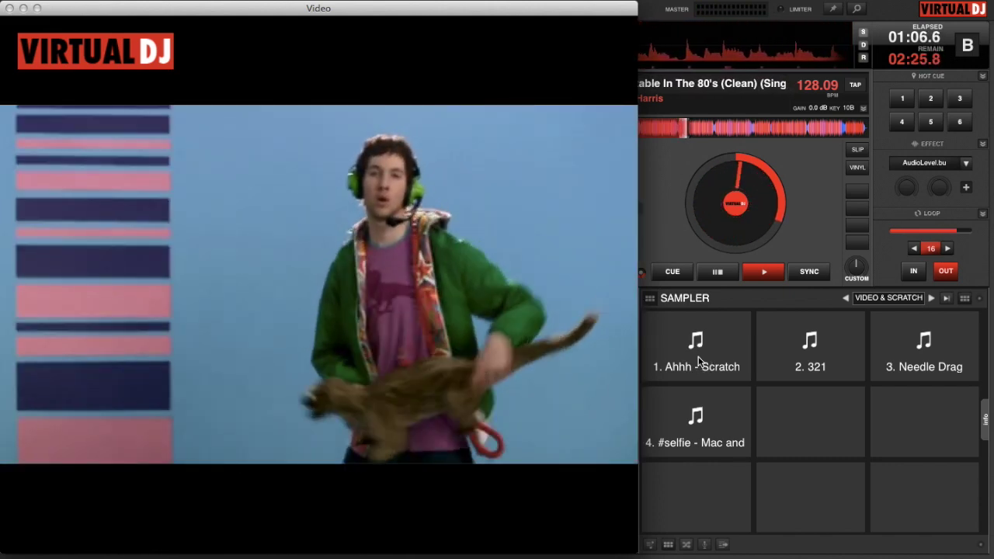
{"action": "left_click", "coordinate": [800, 364]}
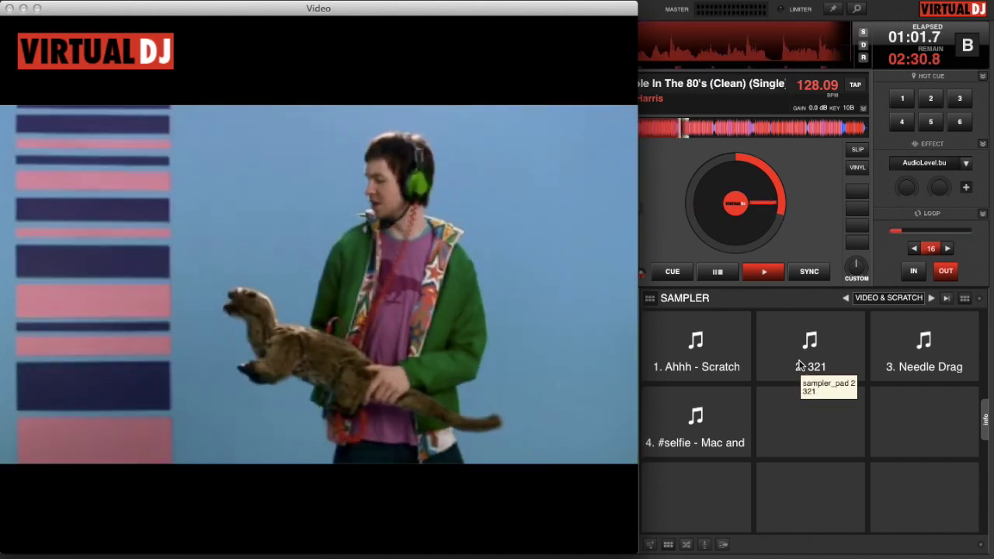
{"action": "left_click", "coordinate": [799, 365]}
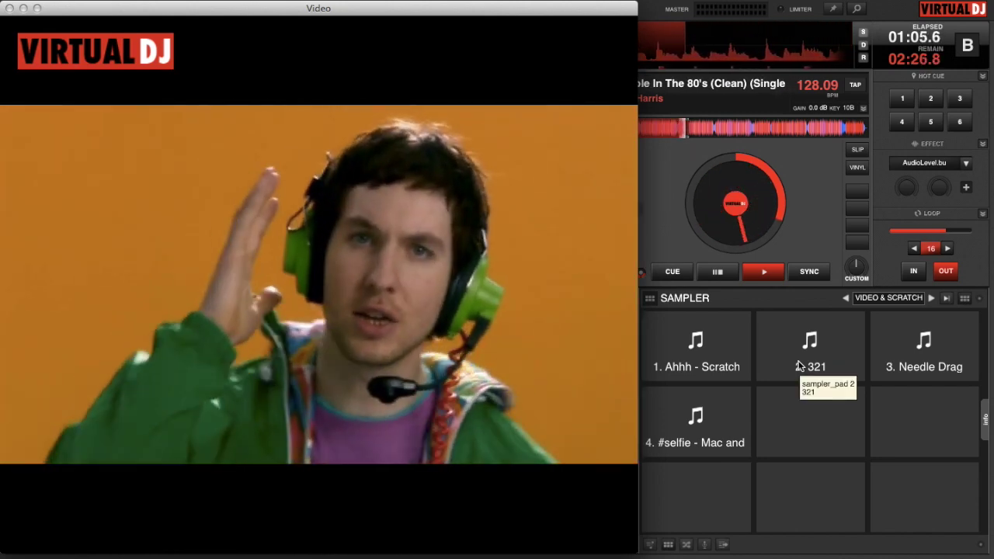
{"action": "right_click", "coordinate": [800, 365]}
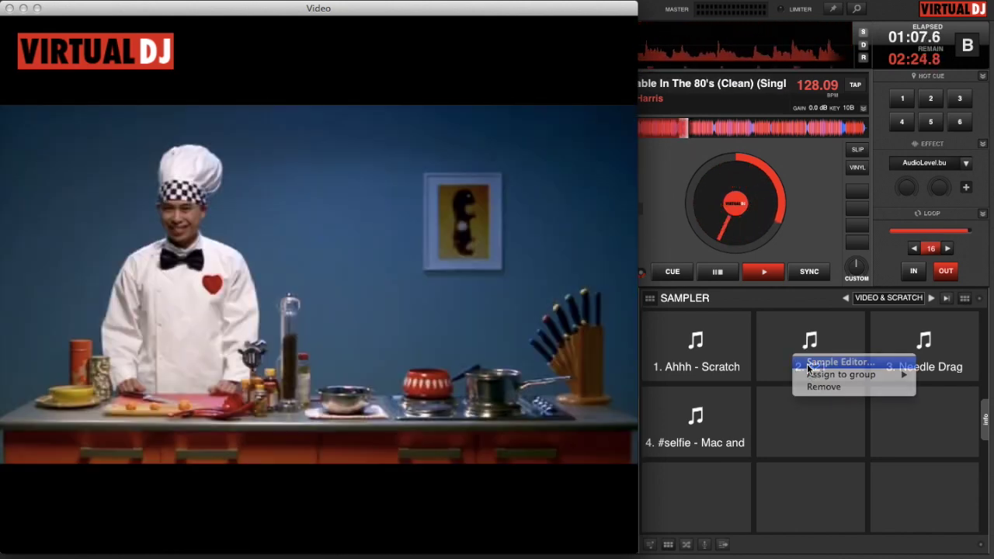
Step: Turn on the 321 sample's Audio track alongside Video in the Sample Editor and save
{"action": "left_click", "coordinate": [807, 364]}
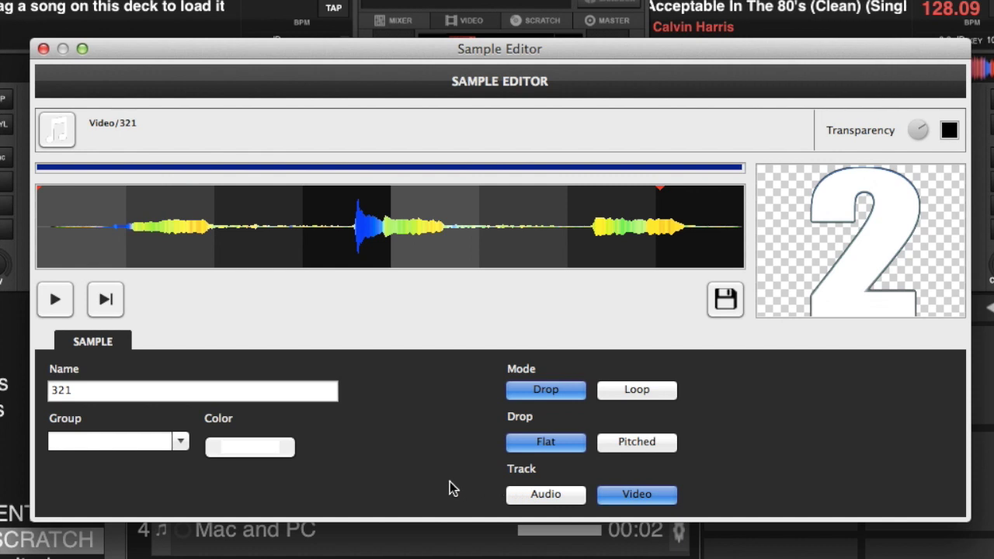
{"action": "left_click", "coordinate": [535, 492]}
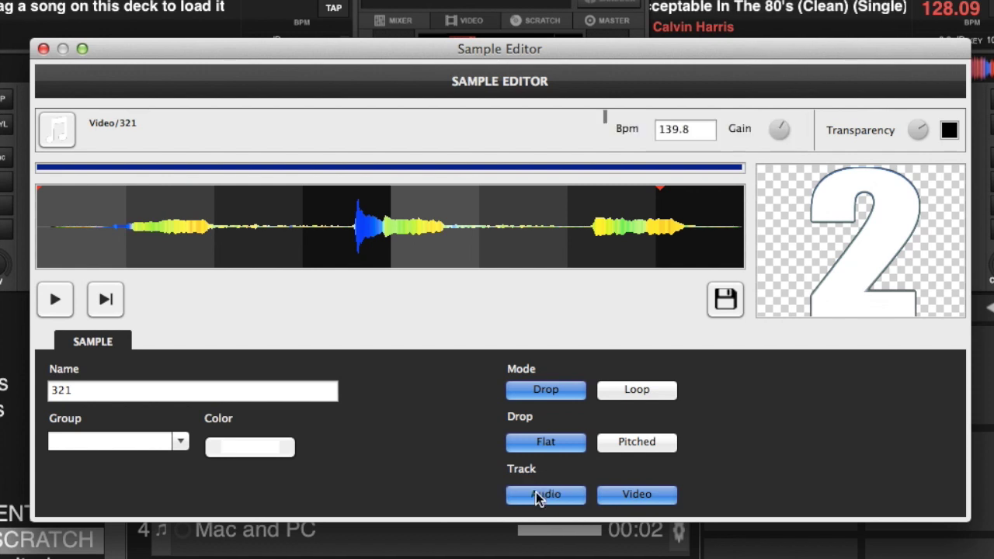
{"action": "left_click", "coordinate": [725, 300]}
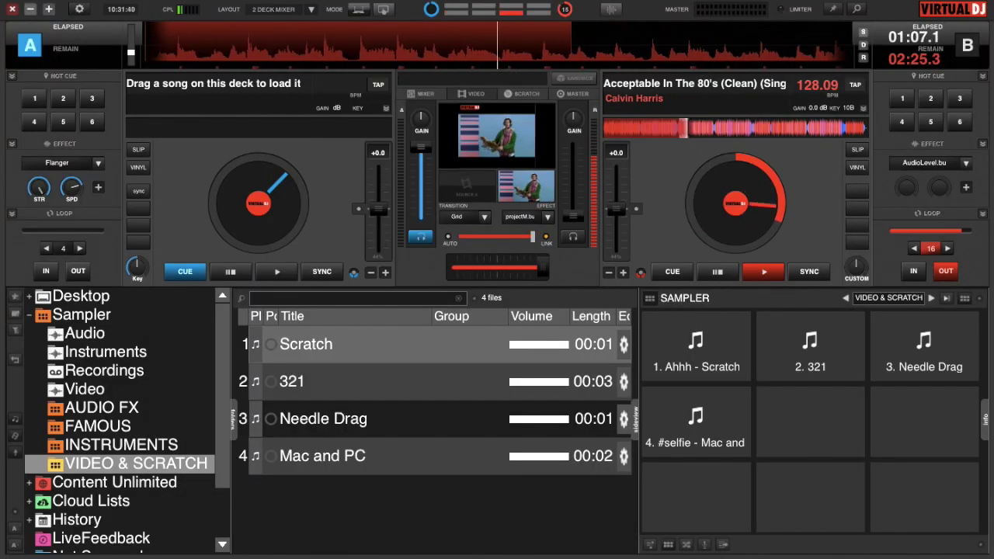
{"action": "left_click", "coordinate": [666, 552]}
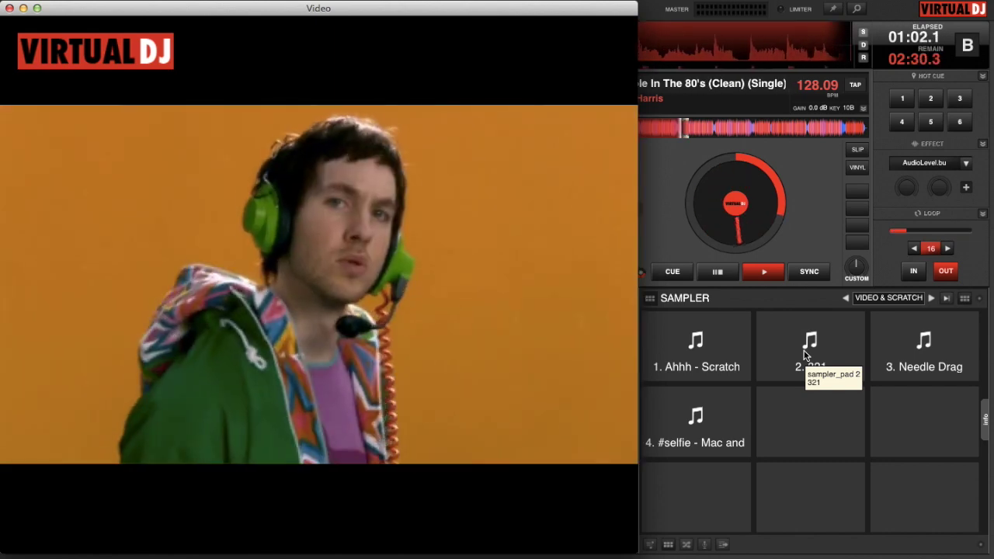
{"action": "left_click", "coordinate": [805, 355]}
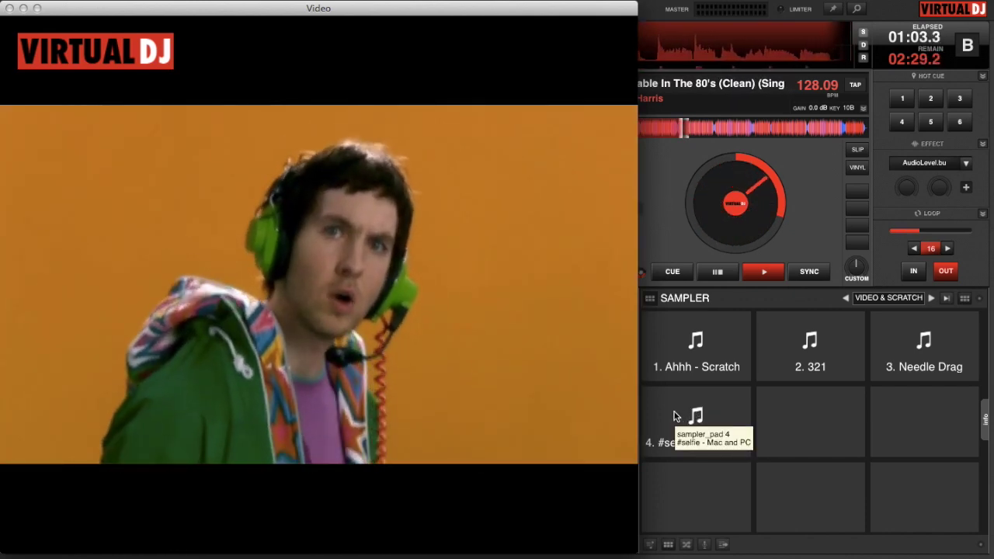
{"action": "left_click", "coordinate": [674, 416]}
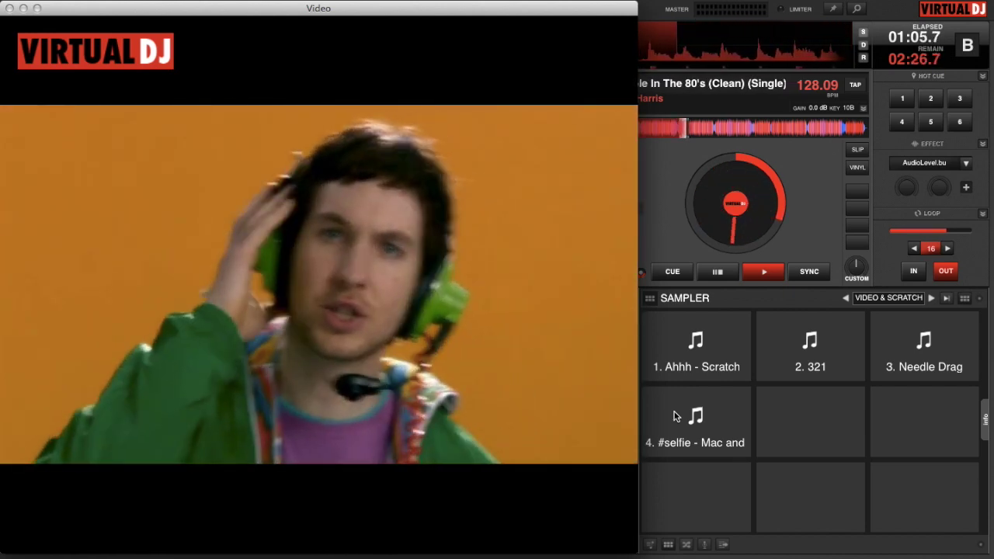
{"action": "left_click", "coordinate": [674, 417]}
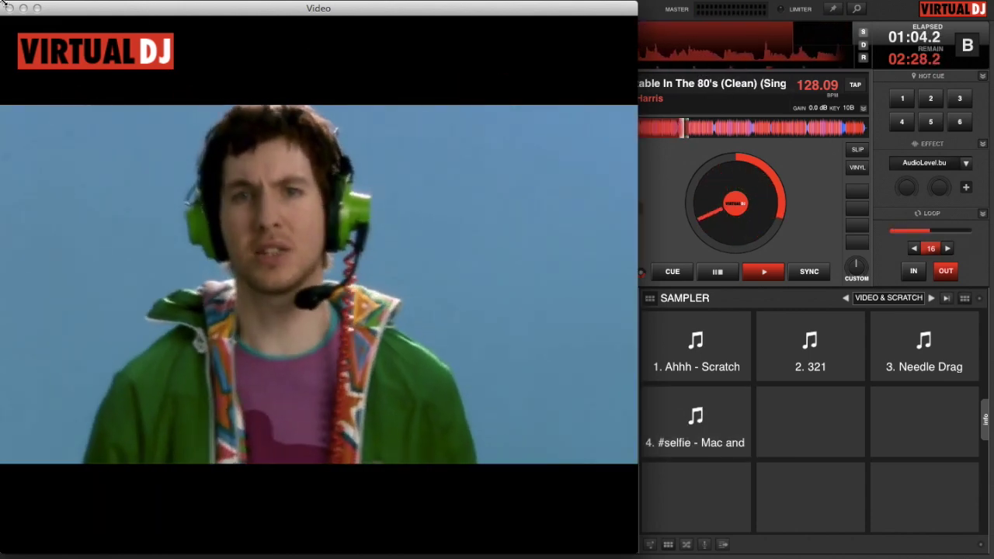
{"action": "left_click", "coordinate": [23, 8]}
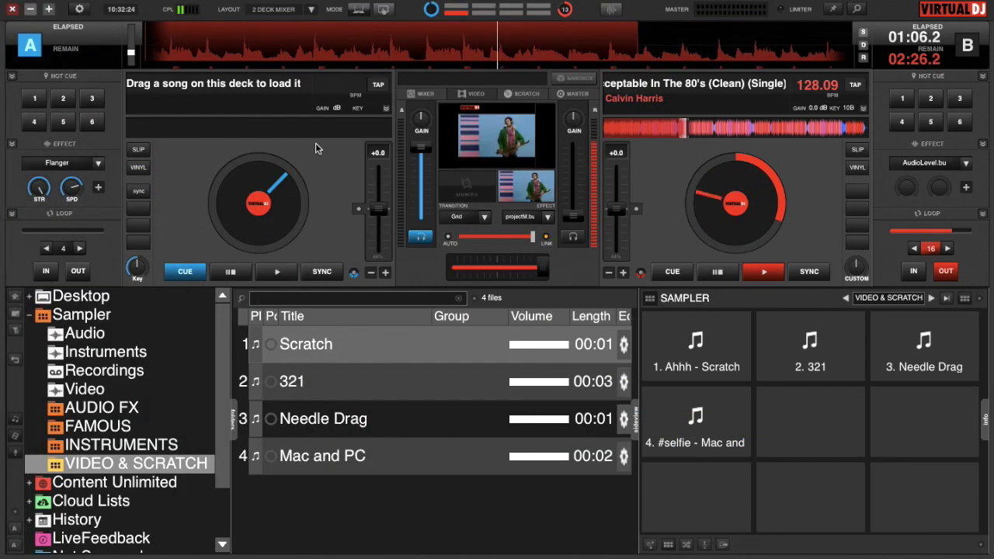
Step: Raise Transparency on the #selfie - Mac and PC sample to remove its black background, then save
{"action": "right_click", "coordinate": [676, 413]}
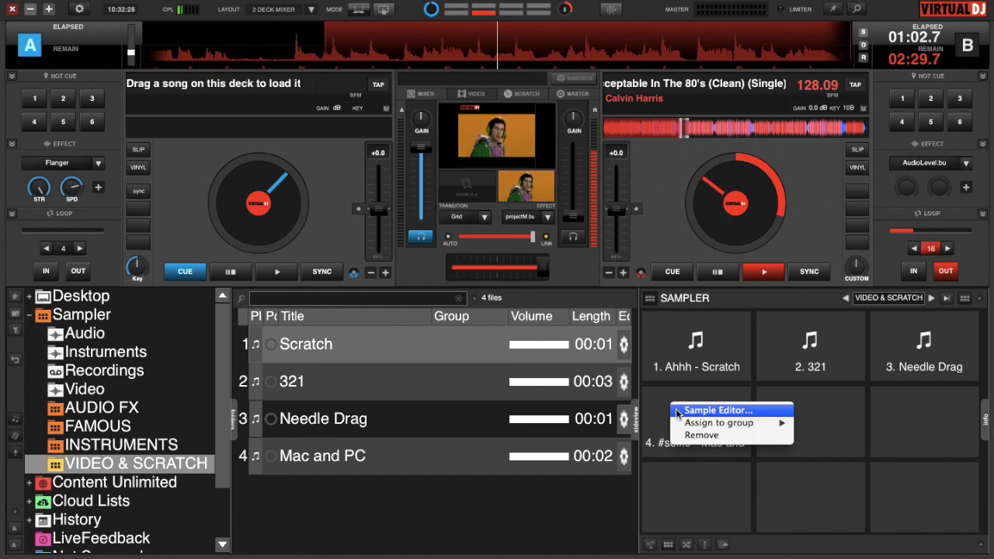
{"action": "left_click", "coordinate": [688, 417]}
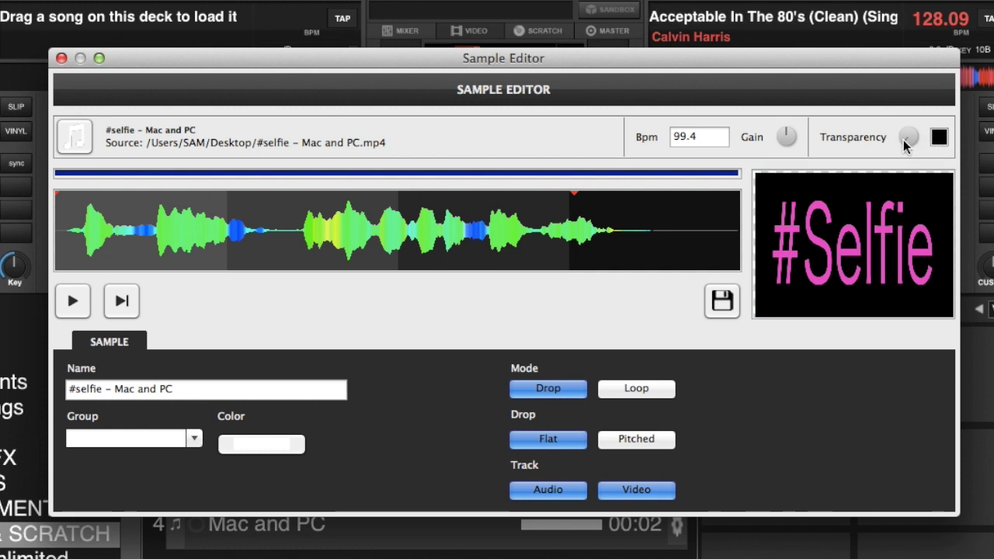
{"action": "left_click_drag", "start_coordinate": [903, 142], "coordinate": [903, 123]}
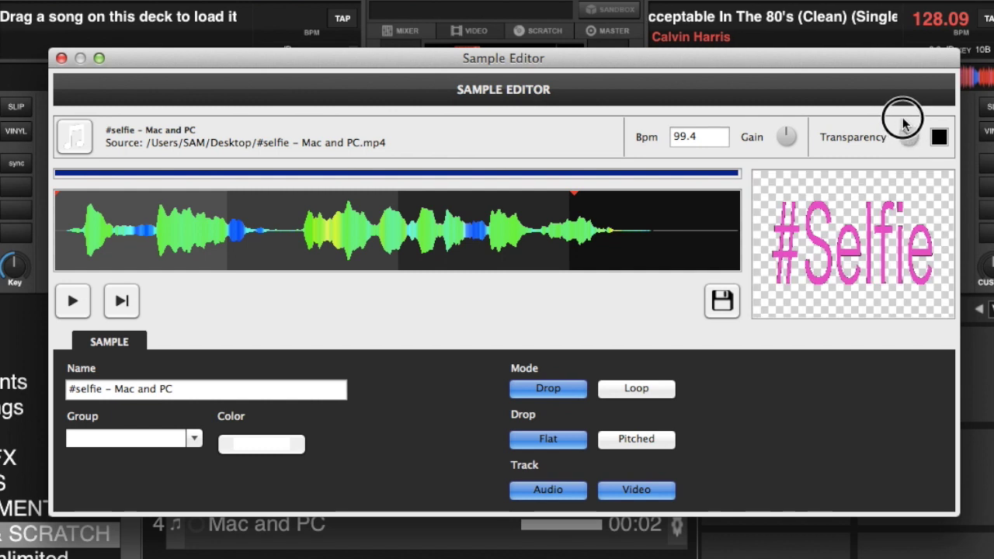
{"action": "left_click", "coordinate": [721, 302]}
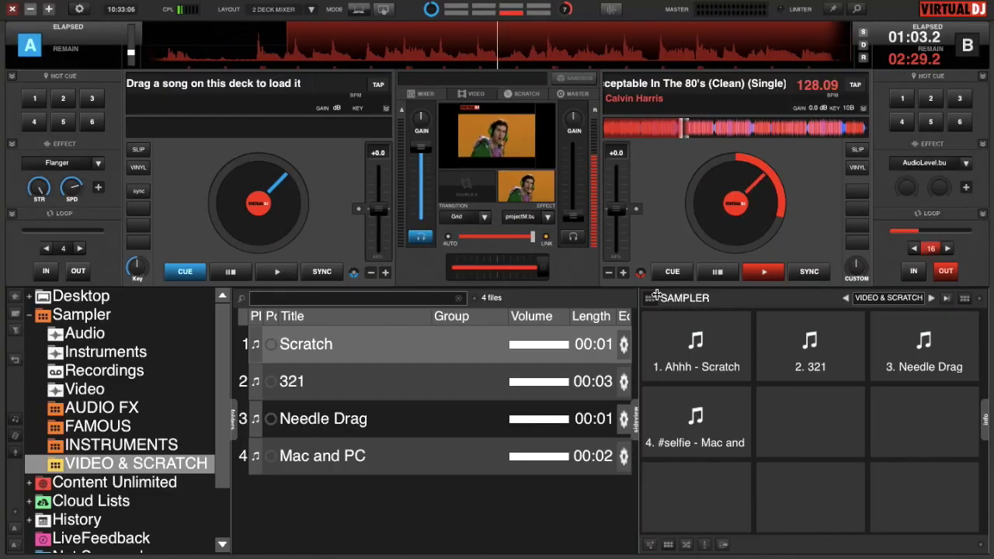
{"action": "mouse_move", "coordinate": [714, 553]}
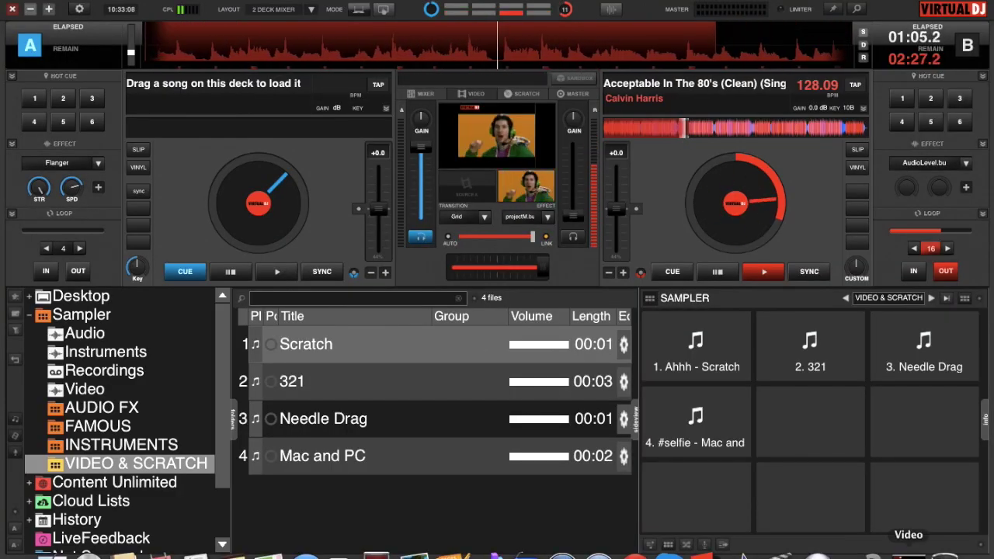
{"action": "left_click", "coordinate": [908, 553]}
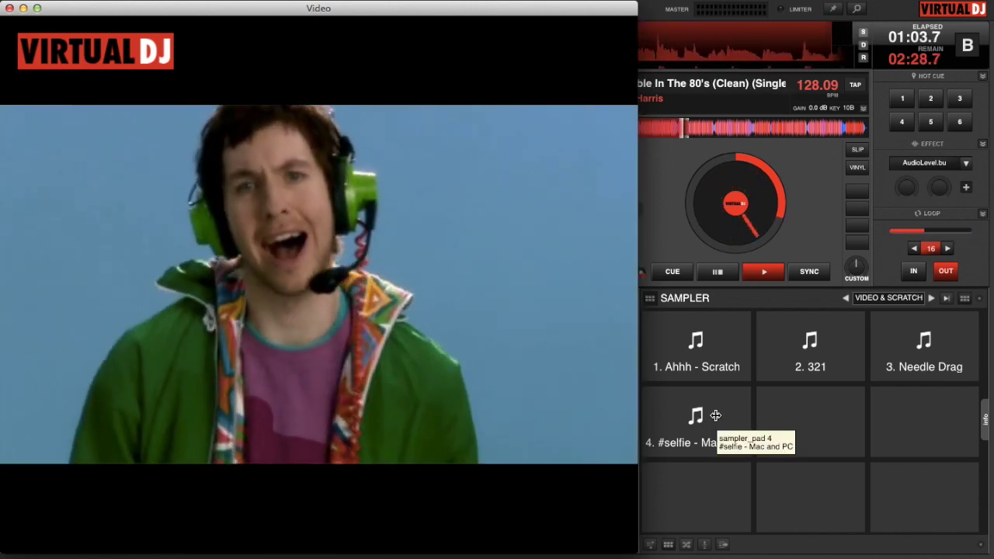
{"action": "left_click", "coordinate": [715, 415]}
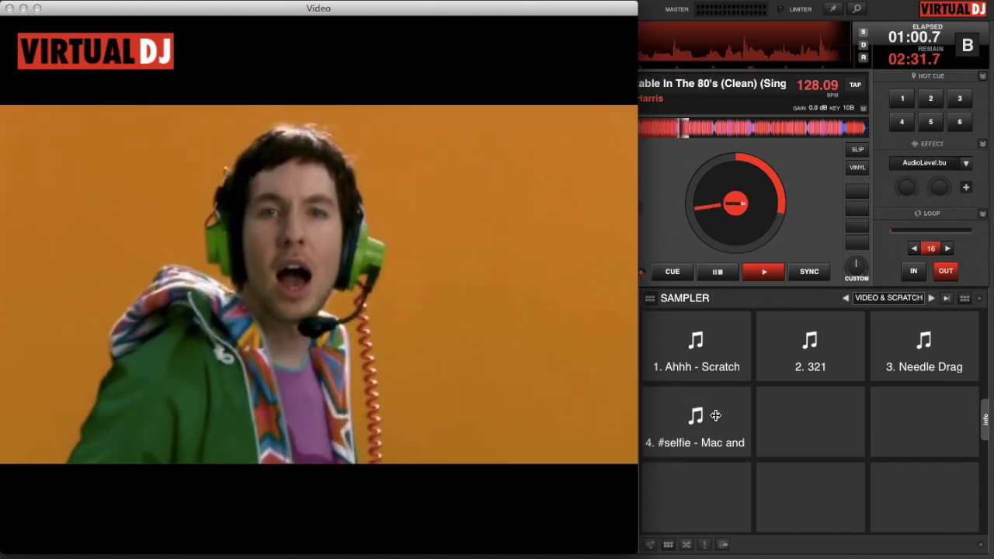
{"action": "left_click", "coordinate": [715, 416]}
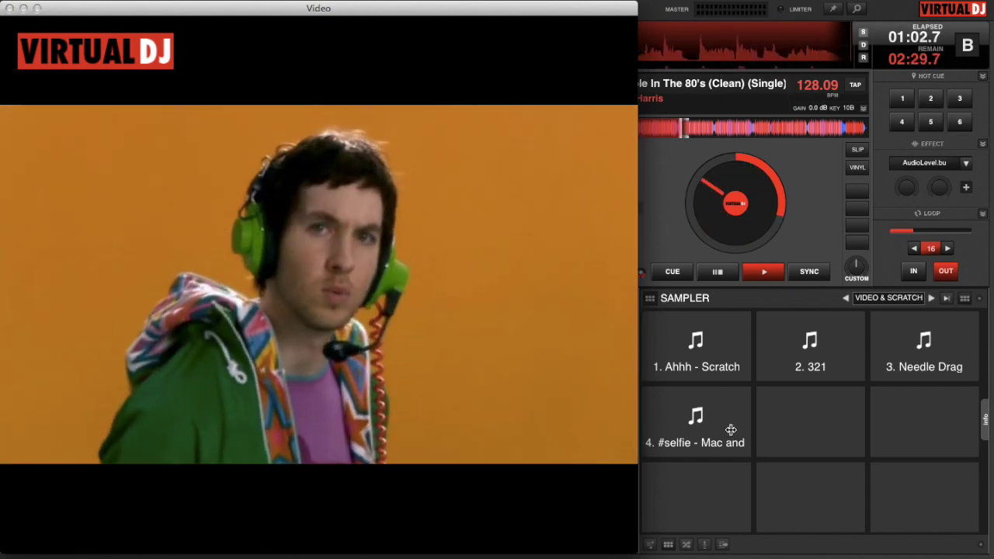
{"action": "left_click", "coordinate": [24, 7]}
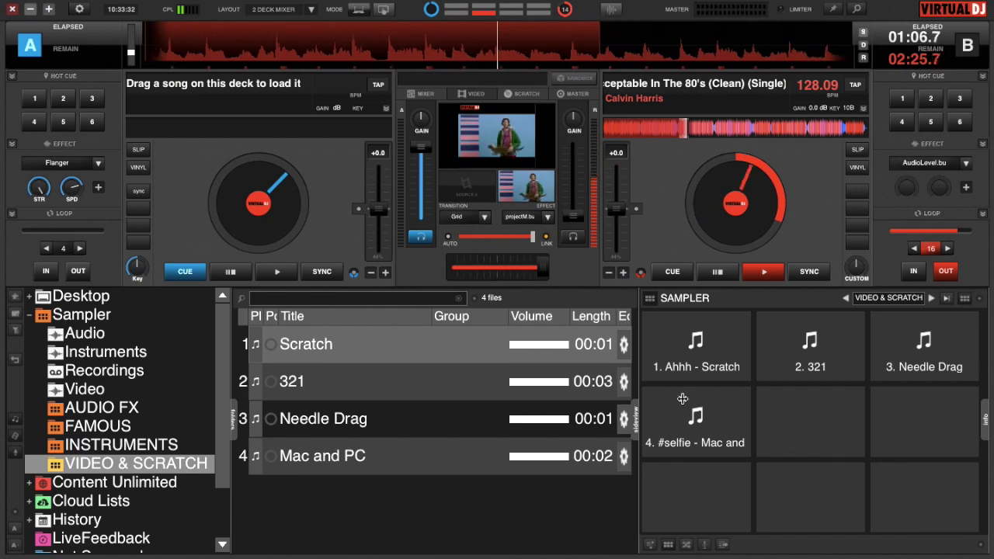
Step: Switch off the #selfie - Mac and PC sample's Audio track in the Sample Editor, leaving Video only
{"action": "right_click", "coordinate": [684, 416]}
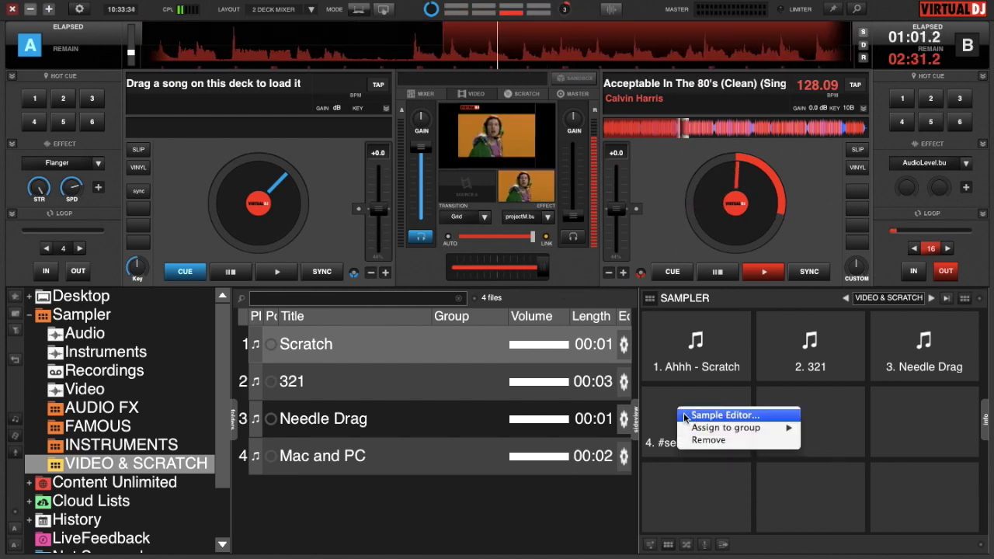
{"action": "left_click", "coordinate": [686, 416]}
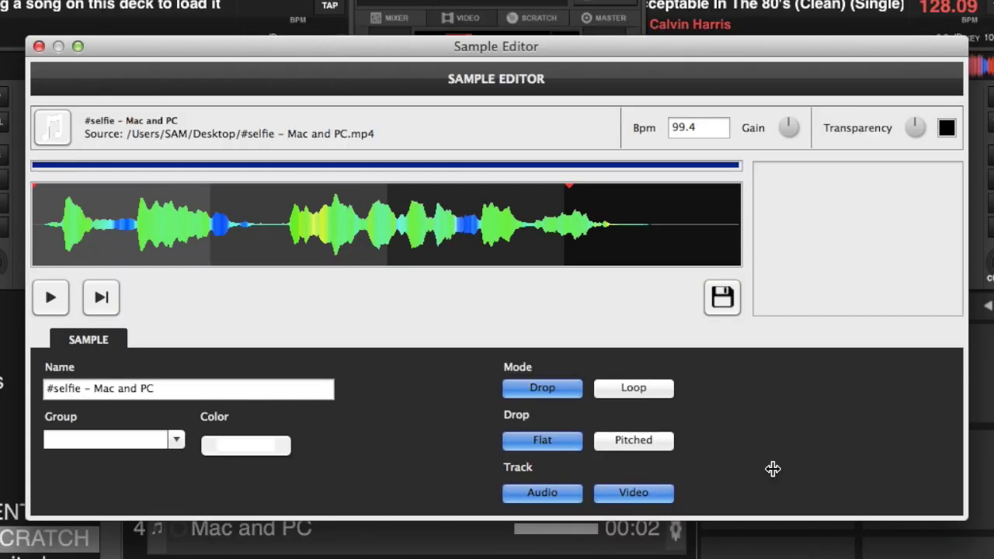
{"action": "left_click", "coordinate": [530, 496]}
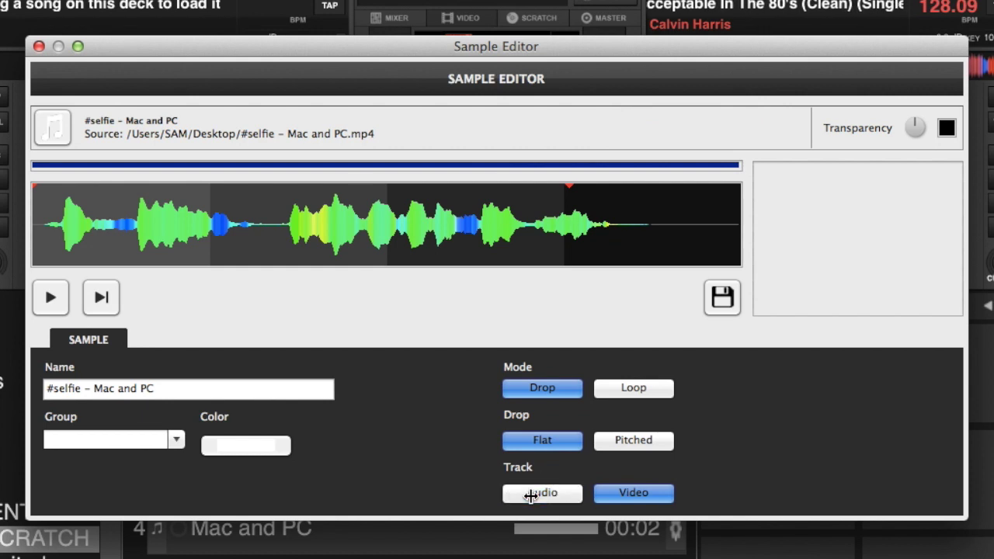
{"action": "left_click", "coordinate": [721, 298]}
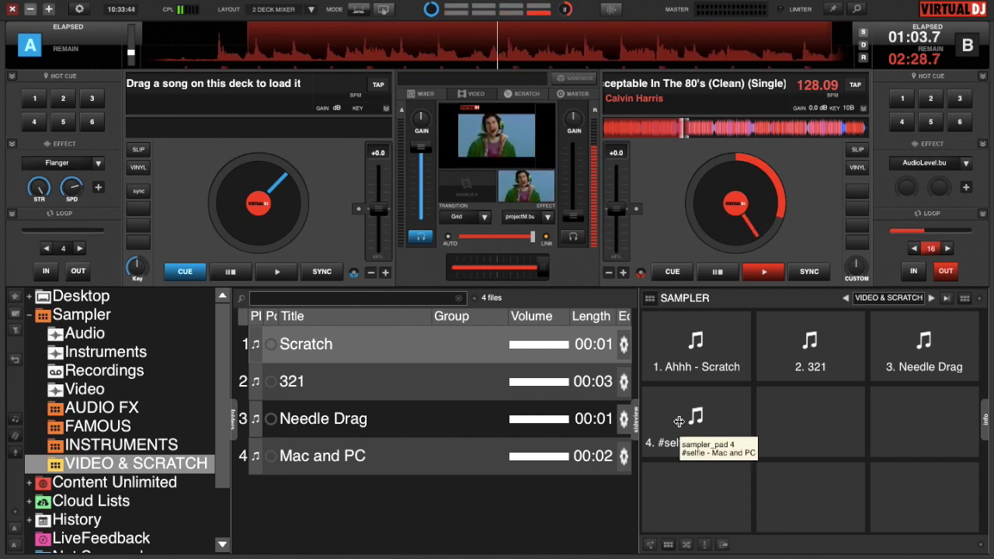
{"action": "left_click", "coordinate": [908, 552]}
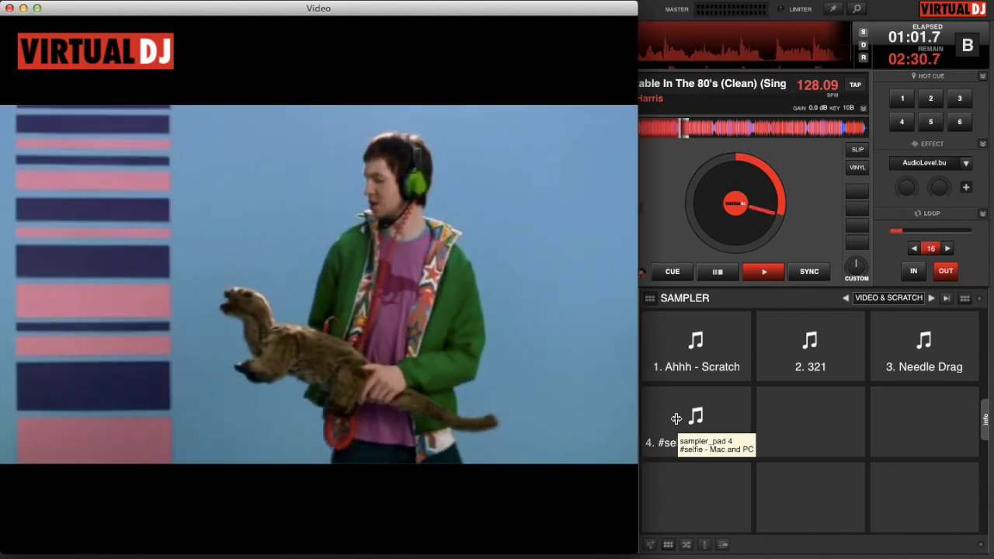
{"action": "left_click", "coordinate": [676, 418]}
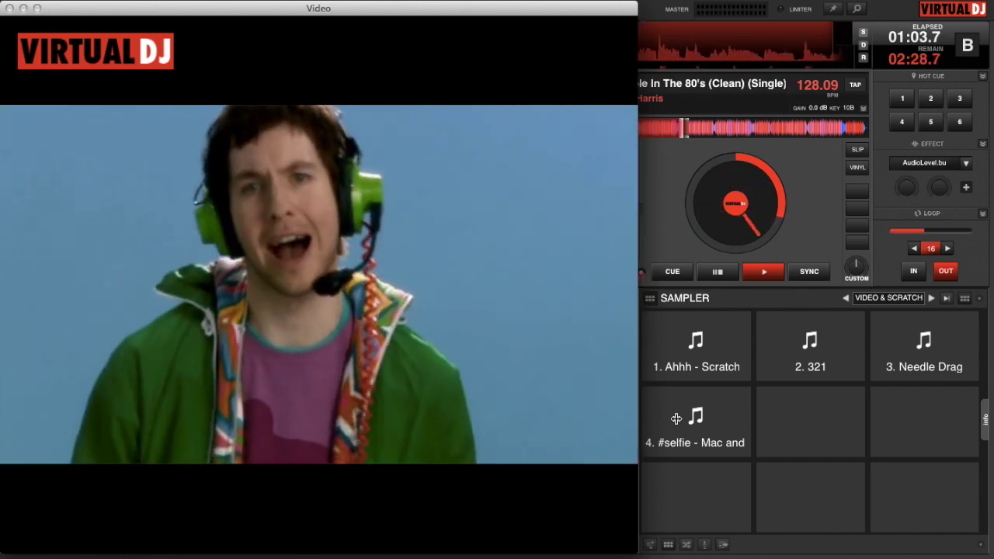
{"action": "left_click", "coordinate": [10, 8]}
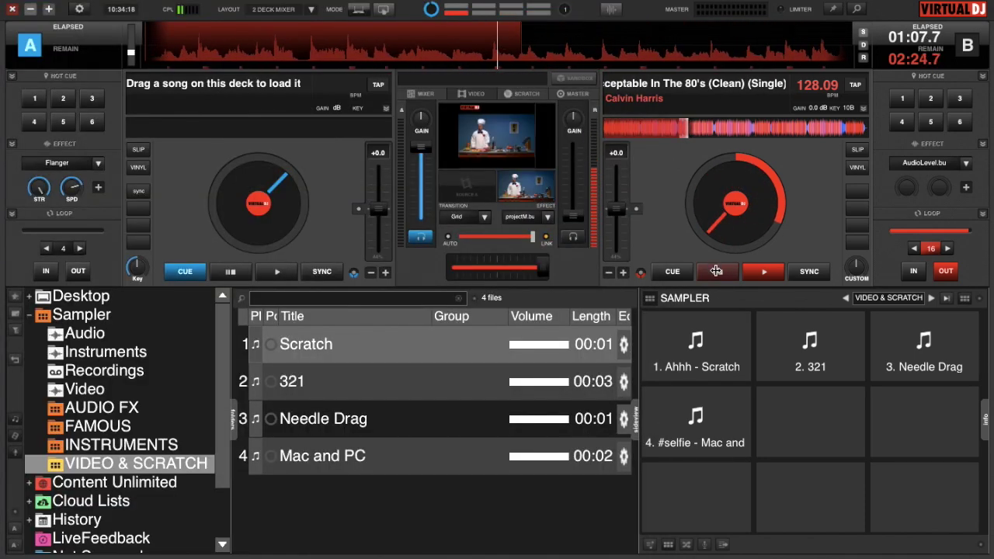
Step: Put the #selfie sample in group Drops with an On/off trigger and save
{"action": "right_click", "coordinate": [671, 406]}
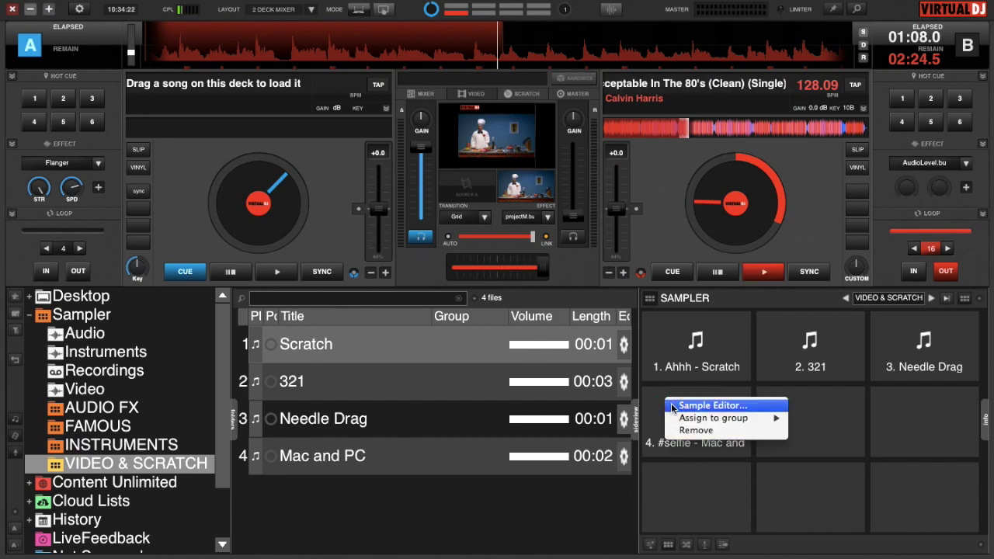
{"action": "left_click", "coordinate": [672, 406]}
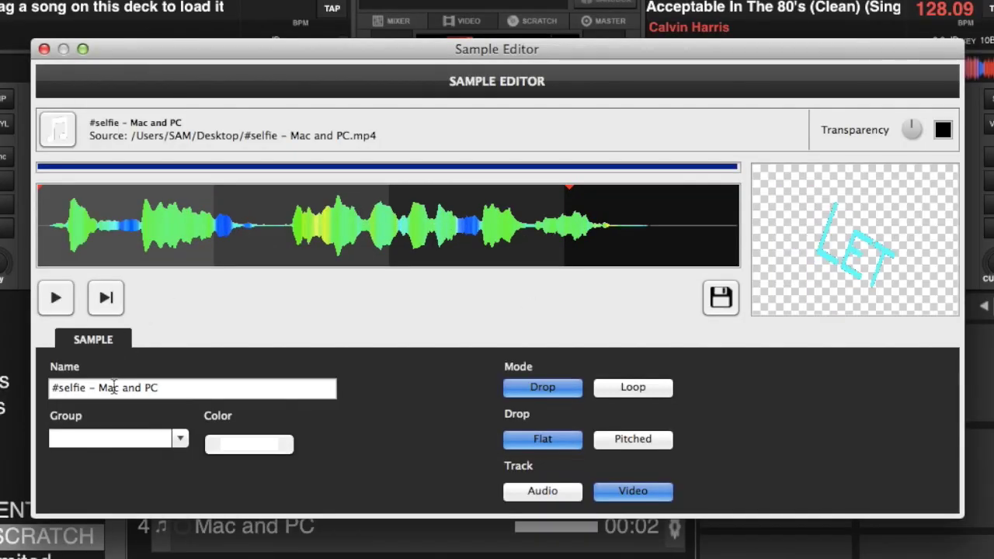
{"action": "left_click", "coordinate": [180, 440]}
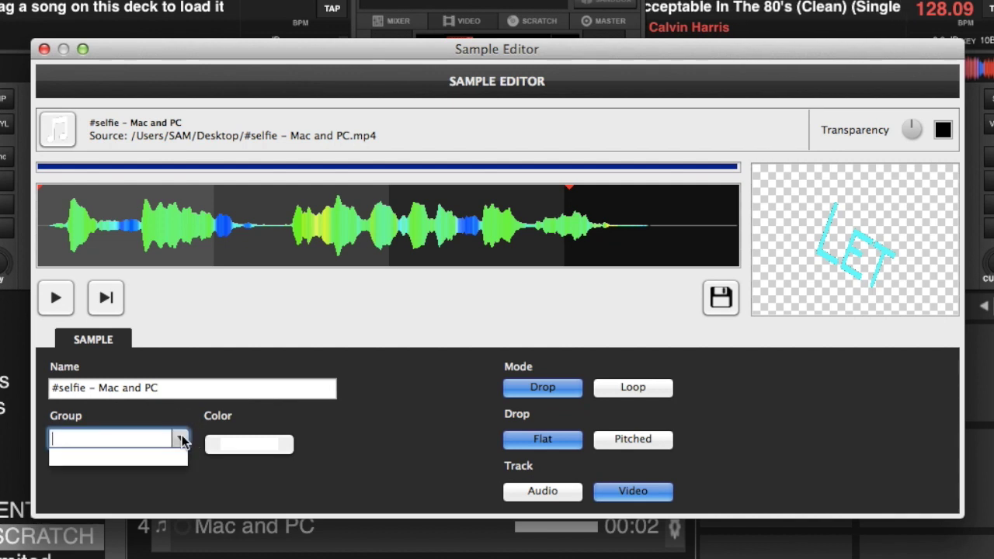
{"action": "left_click", "coordinate": [180, 439]}
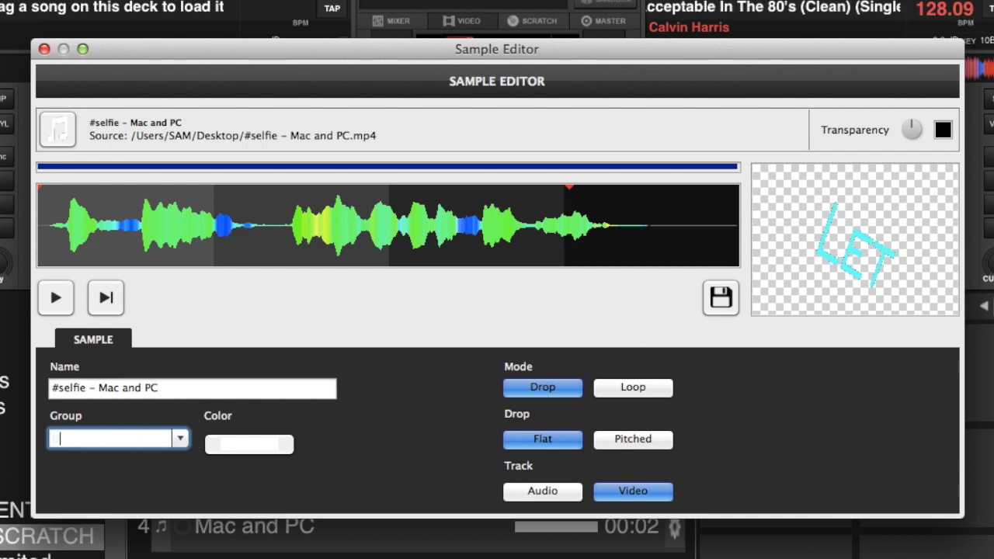
{"action": "type", "text": "Drops"}
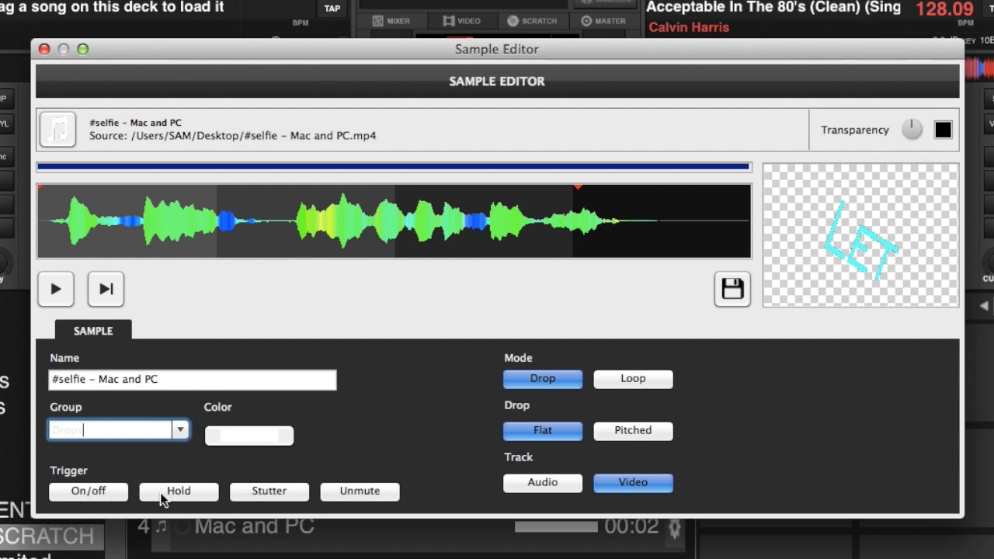
{"action": "left_click", "coordinate": [90, 492]}
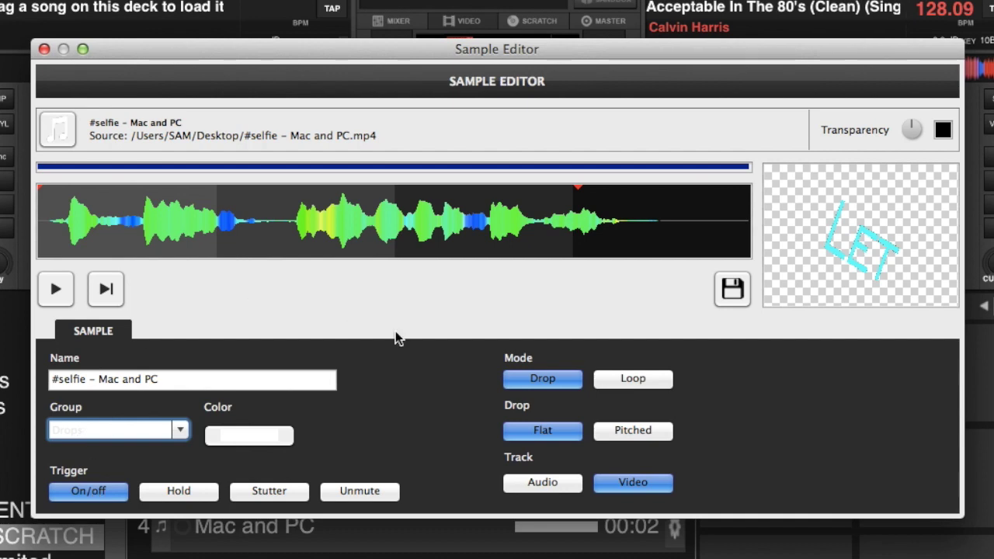
{"action": "left_click", "coordinate": [732, 288]}
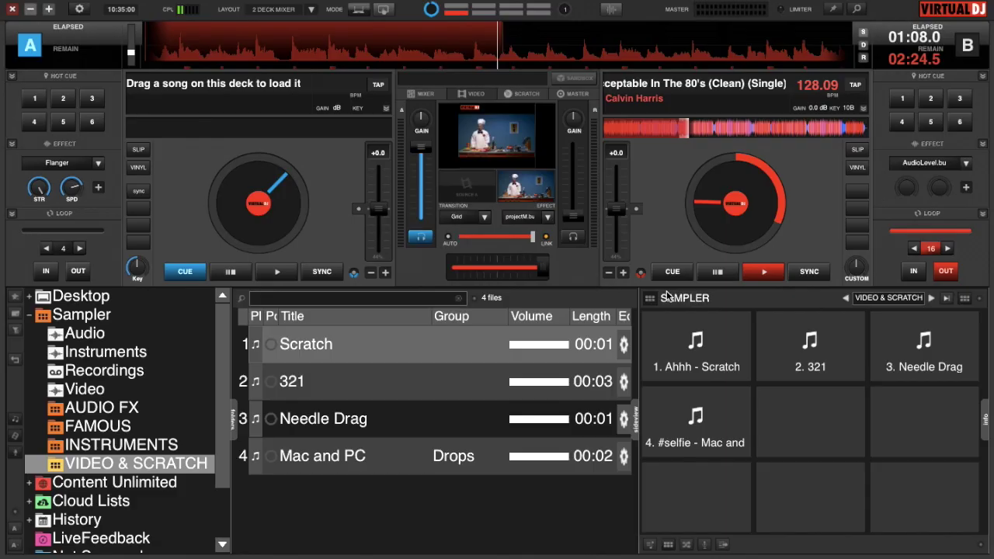
Step: Assign the 321 sample to a new Triggers group with a Hold trigger and save
{"action": "right_click", "coordinate": [803, 359]}
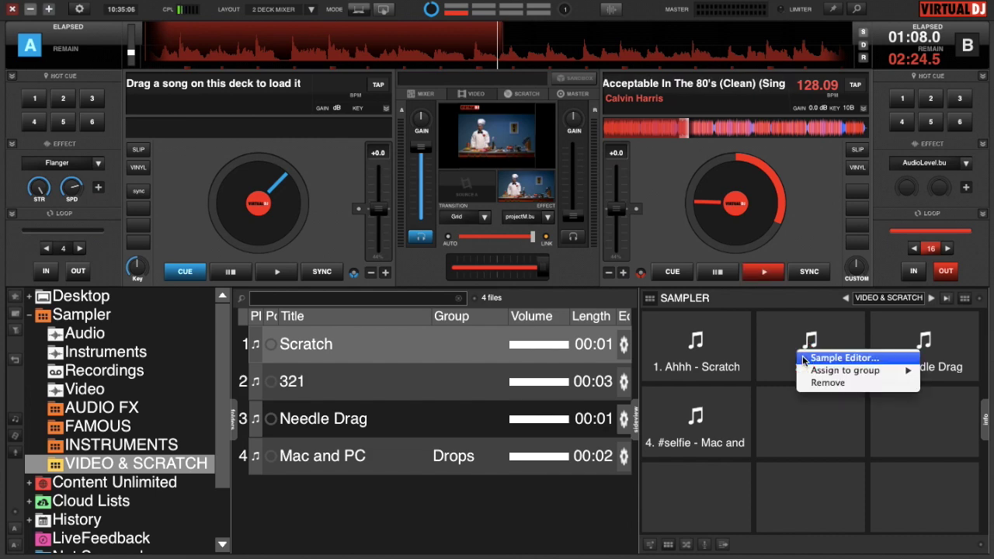
{"action": "left_click", "coordinate": [823, 358]}
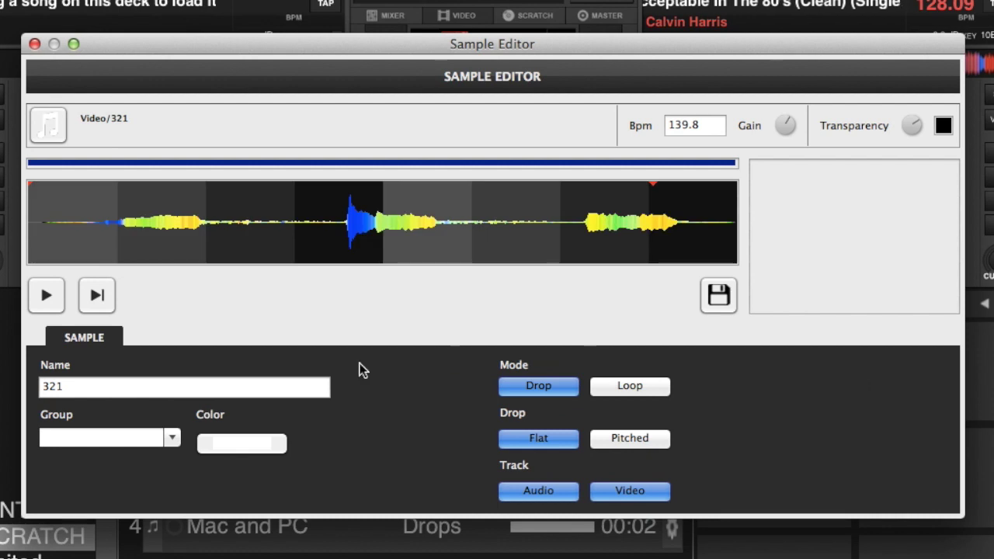
{"action": "left_click", "coordinate": [64, 438]}
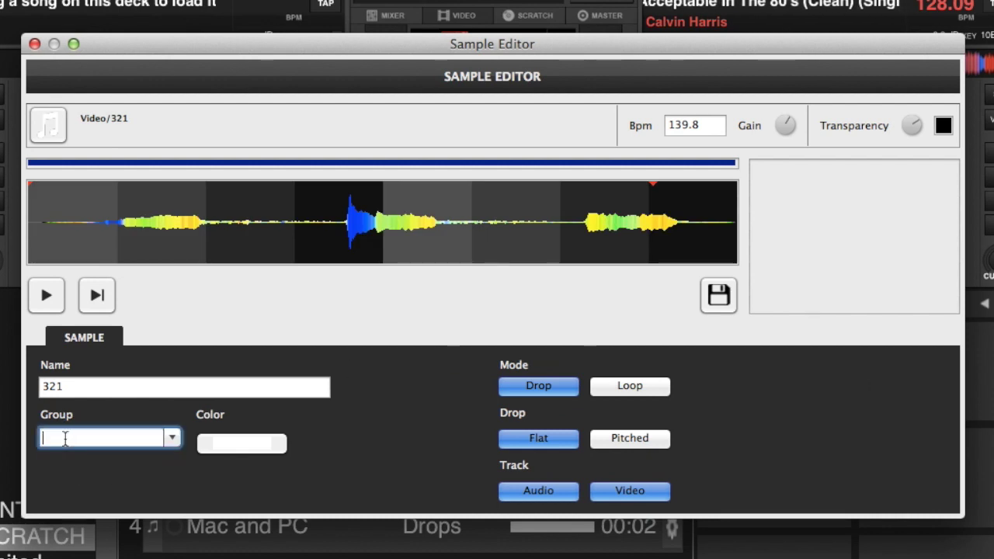
{"action": "type", "text": "T"}
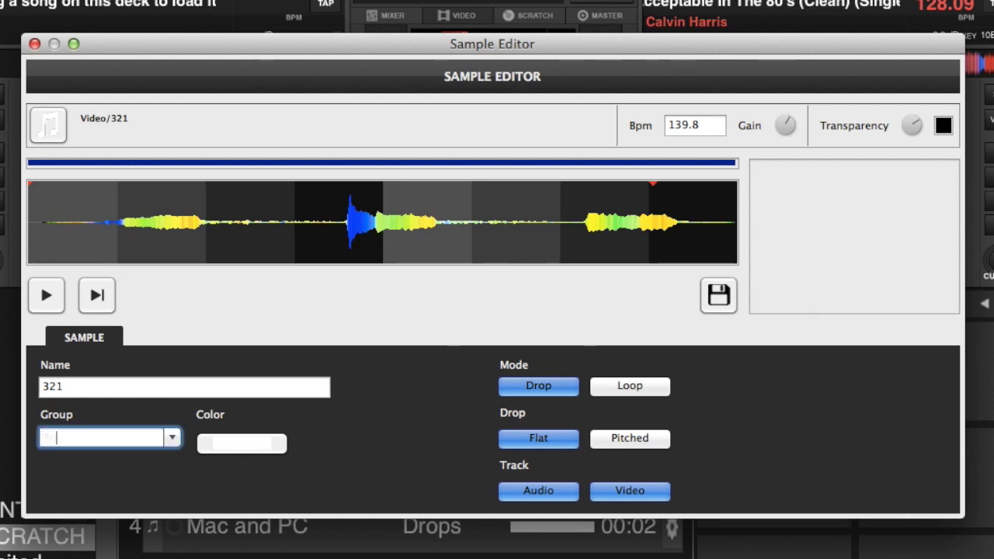
{"action": "type", "text": "riggers"}
{"action": "key", "text": "Return"}
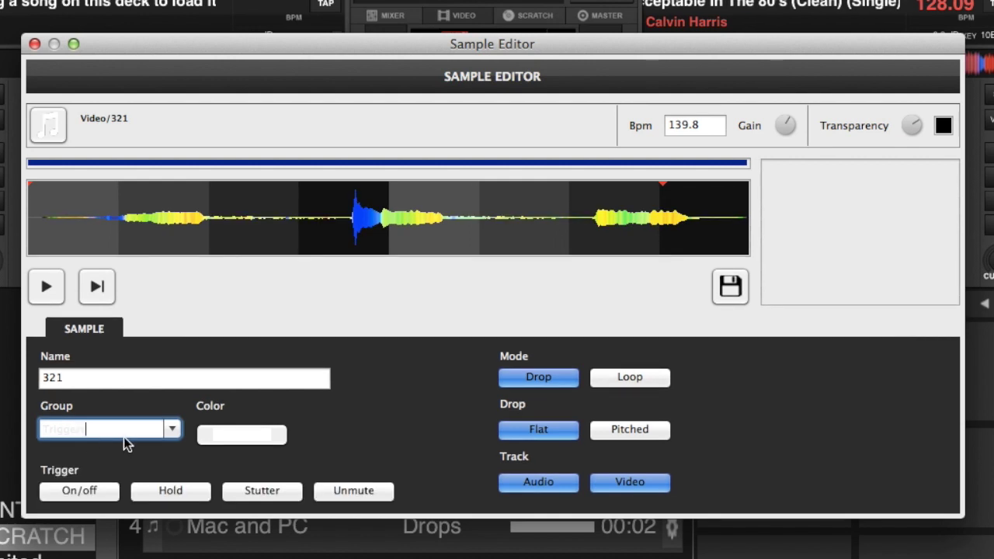
{"action": "left_click", "coordinate": [171, 489]}
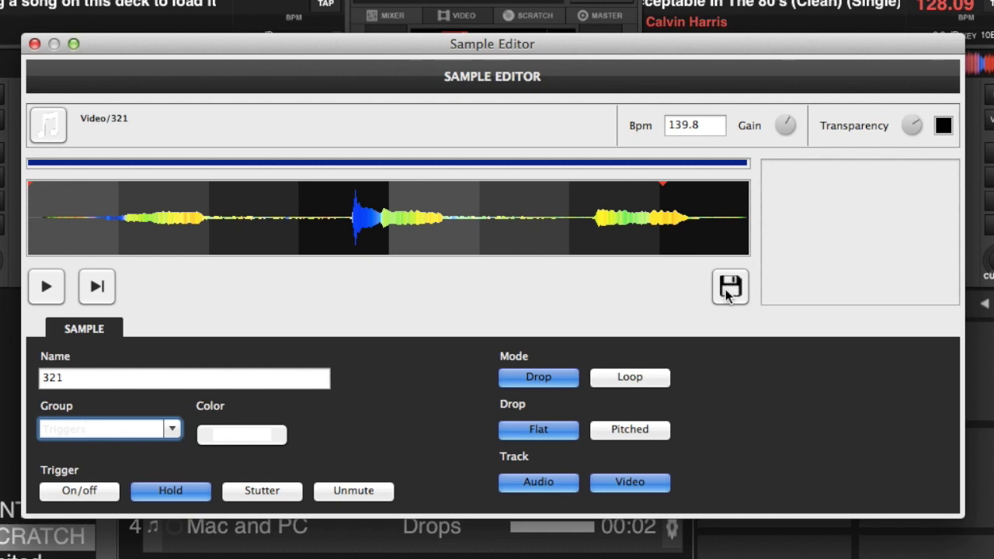
{"action": "left_click", "coordinate": [729, 287]}
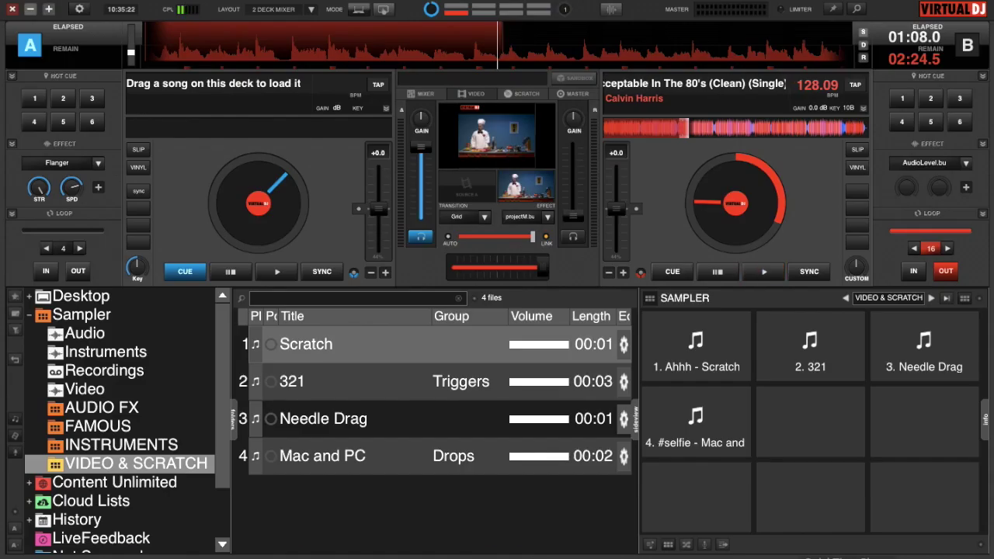
{"action": "double_click", "coordinate": [489, 136]}
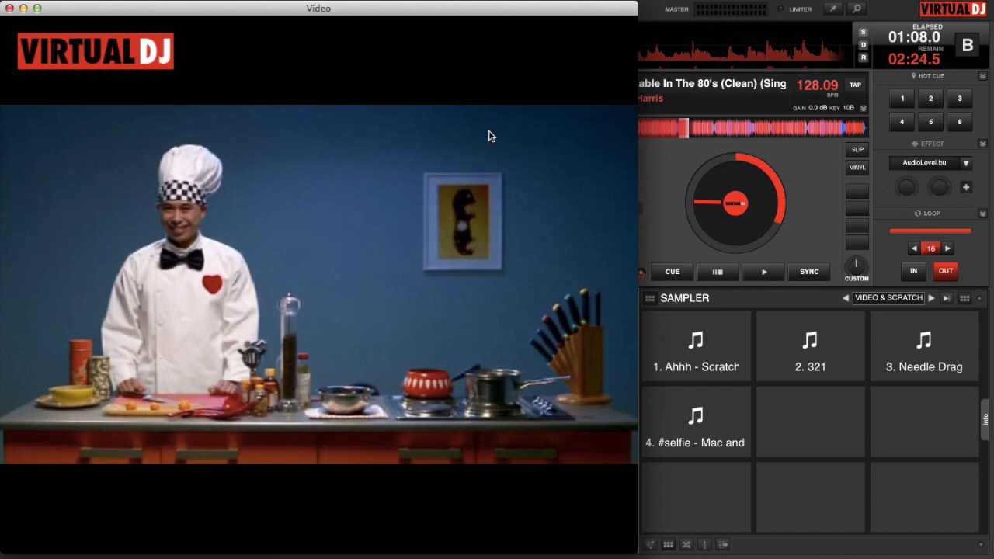
{"action": "left_click", "coordinate": [800, 370]}
{"action": "left_click", "coordinate": [802, 370]}
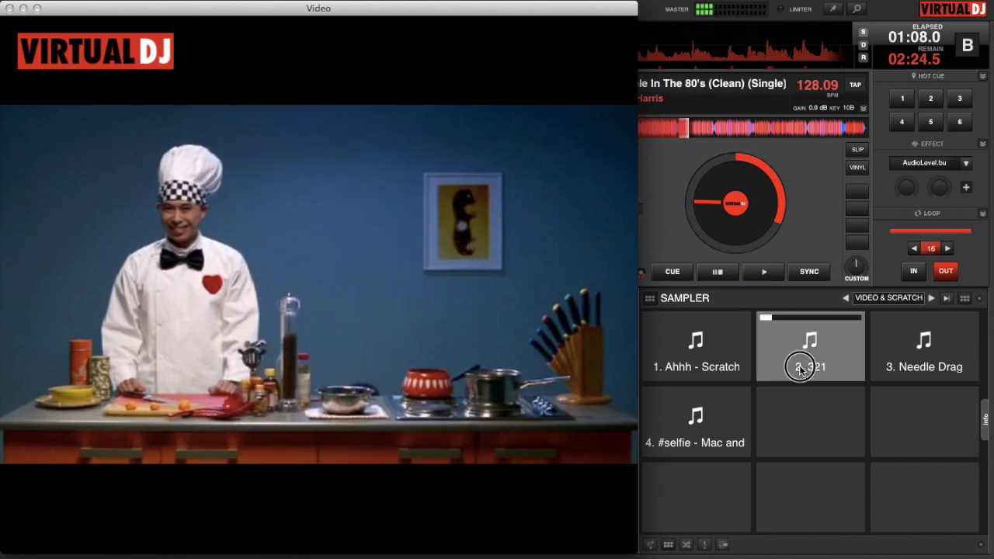
{"action": "left_click", "coordinate": [802, 370]}
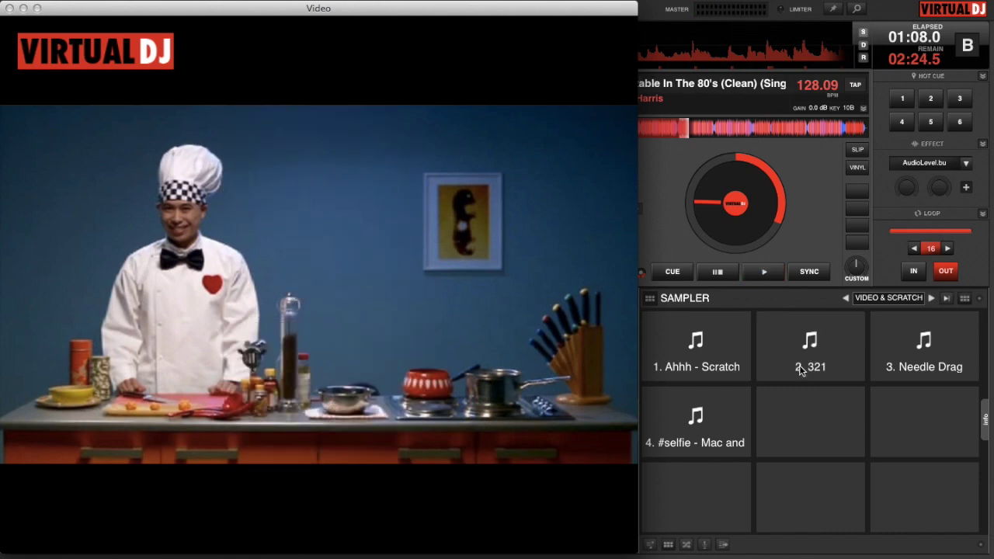
{"action": "left_click", "coordinate": [802, 370]}
{"action": "left_click", "coordinate": [802, 370]}
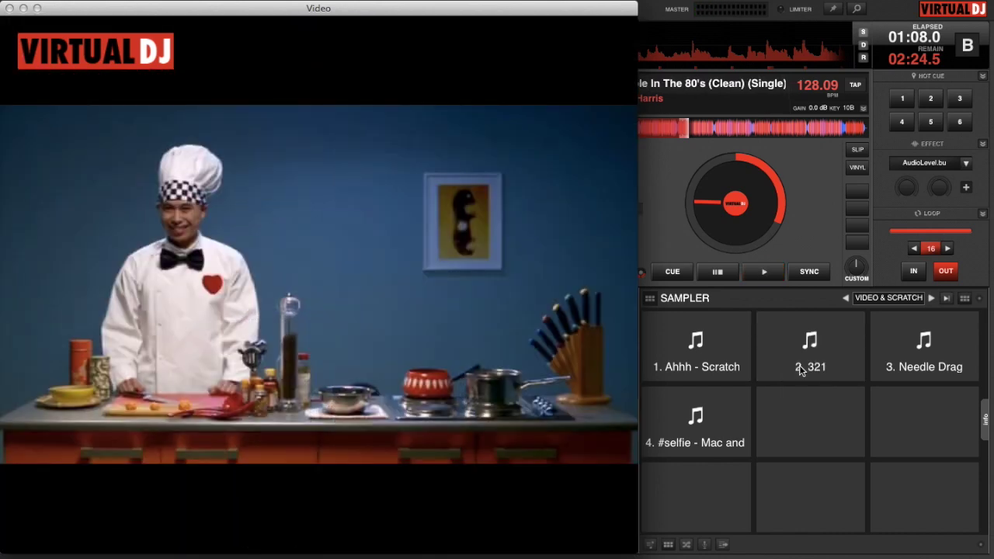
{"action": "left_click", "coordinate": [802, 371]}
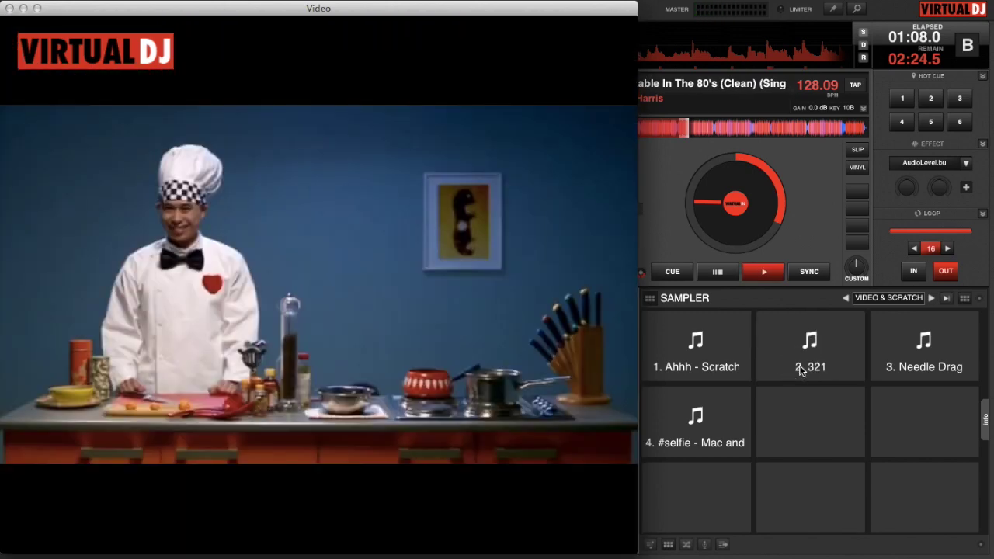
{"action": "left_click", "coordinate": [696, 411]}
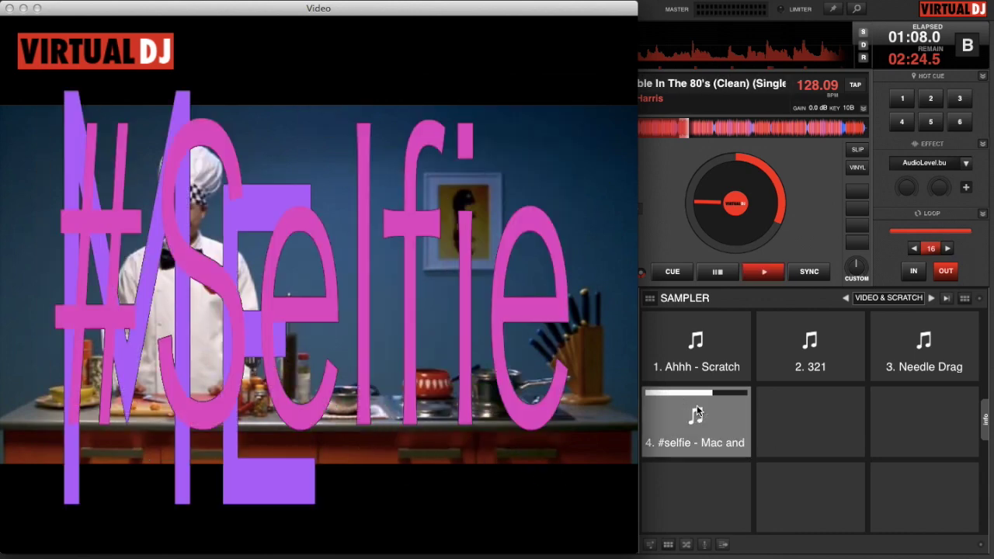
{"action": "left_click", "coordinate": [10, 8]}
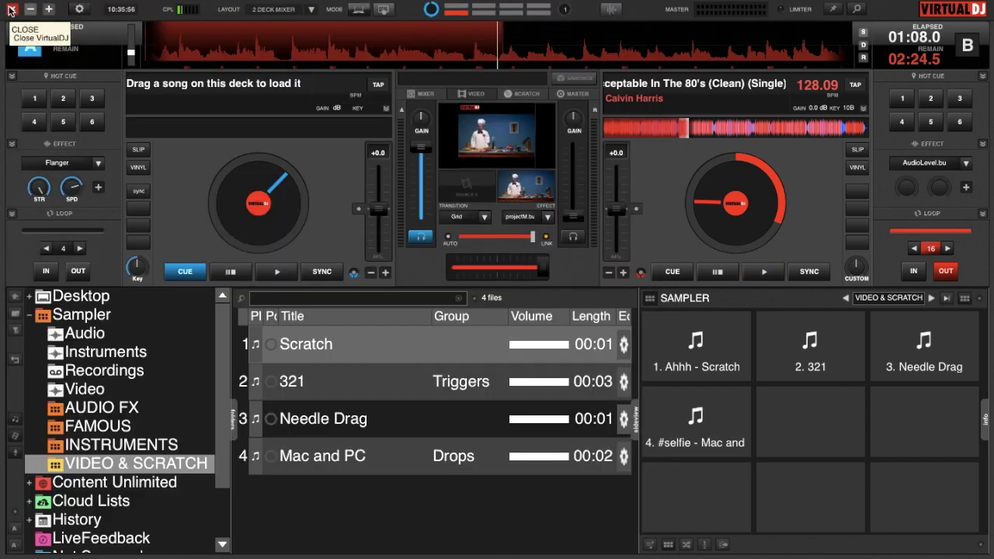